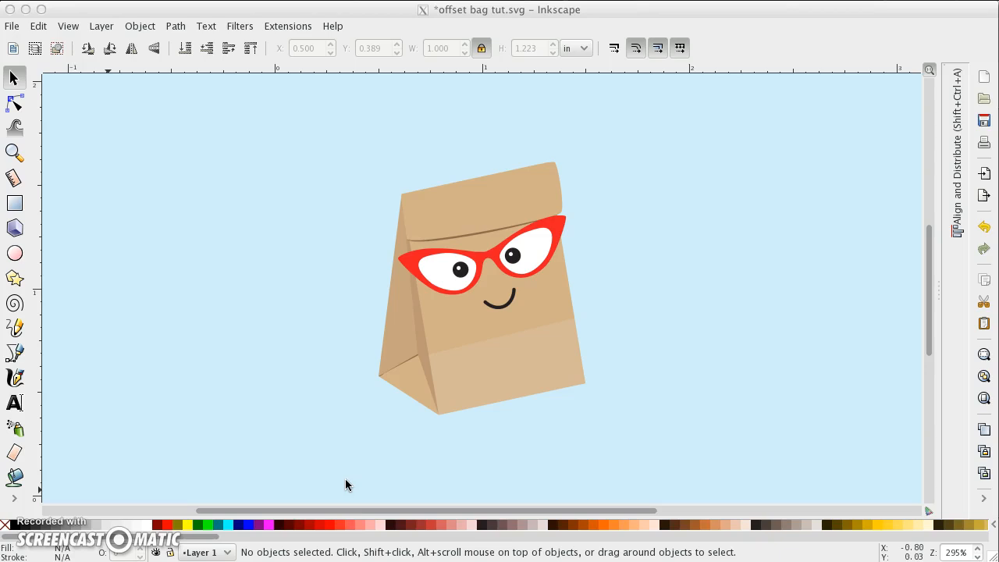
# Set the Paint Bucket tool to fill by Alpha and grow the created path by 9 pt.
pyautogui.click(378, 435)
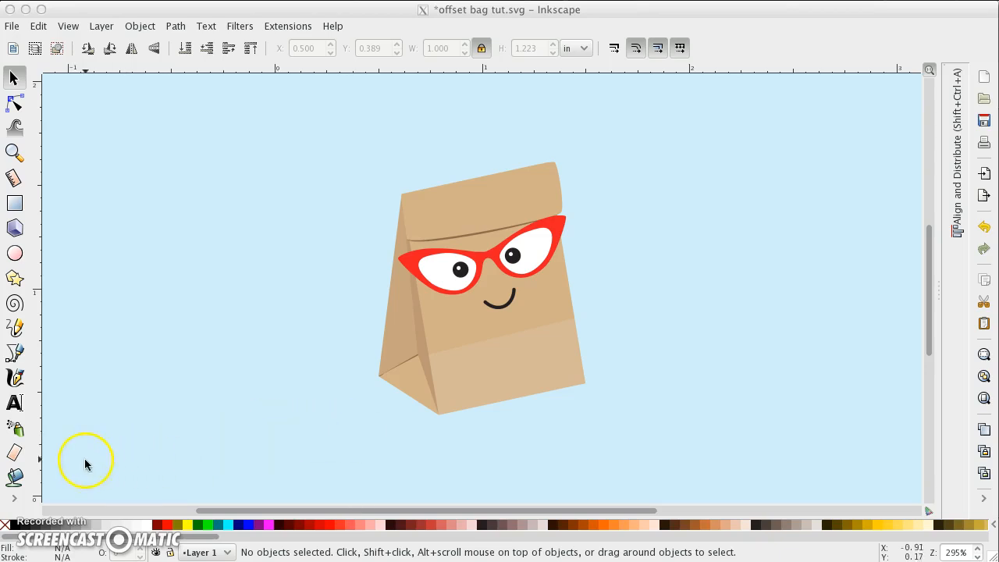
pyautogui.click(15, 478)
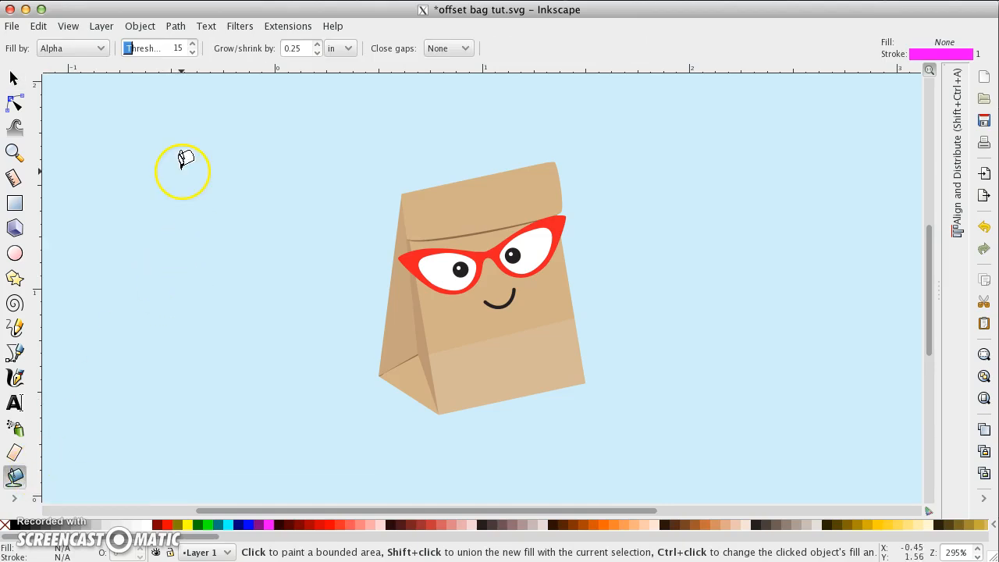
pyautogui.click(102, 50)
pyautogui.click(101, 50)
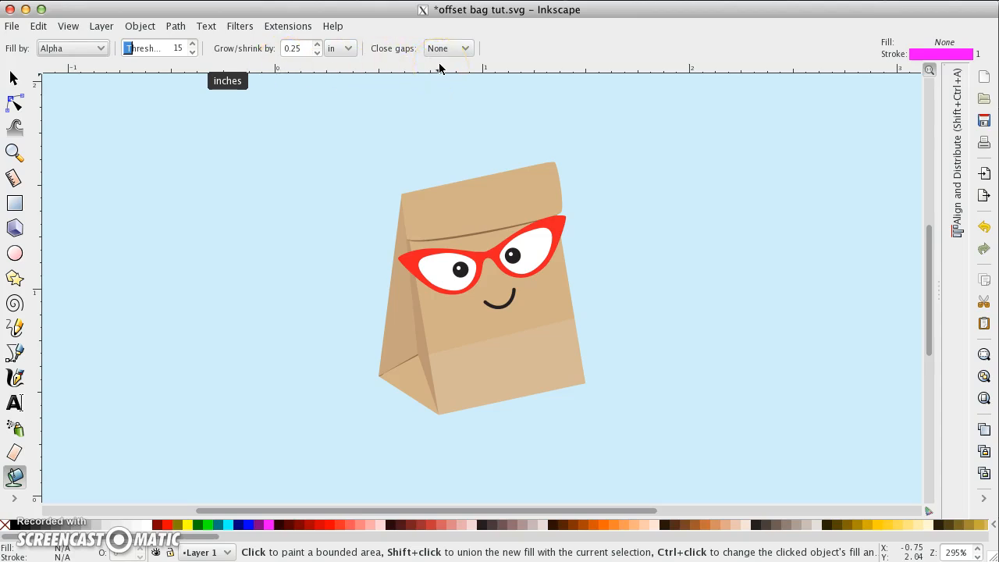
pyautogui.click(348, 49)
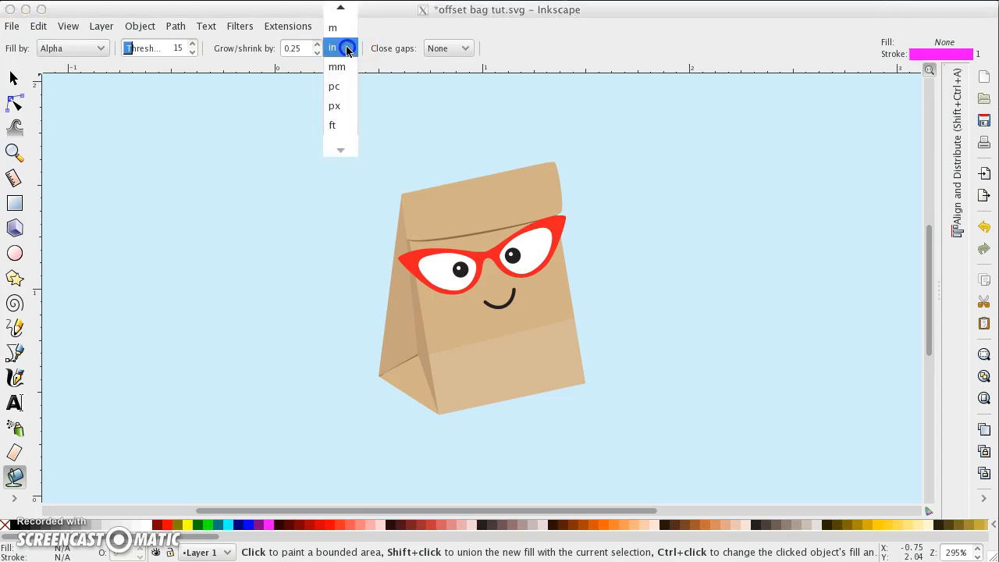
pyautogui.click(348, 10)
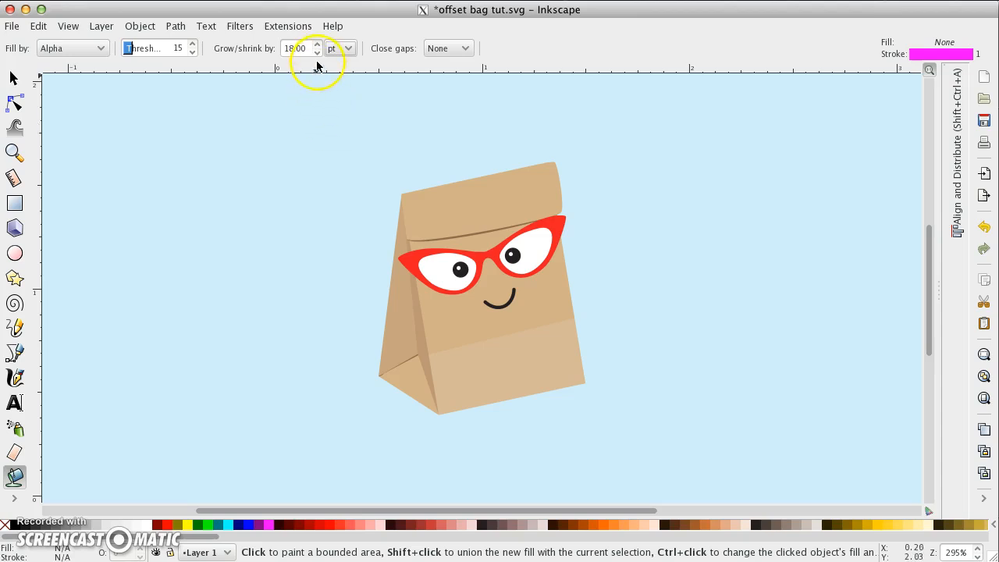
pyautogui.moveTo(304, 50); pyautogui.dragTo(283, 51)
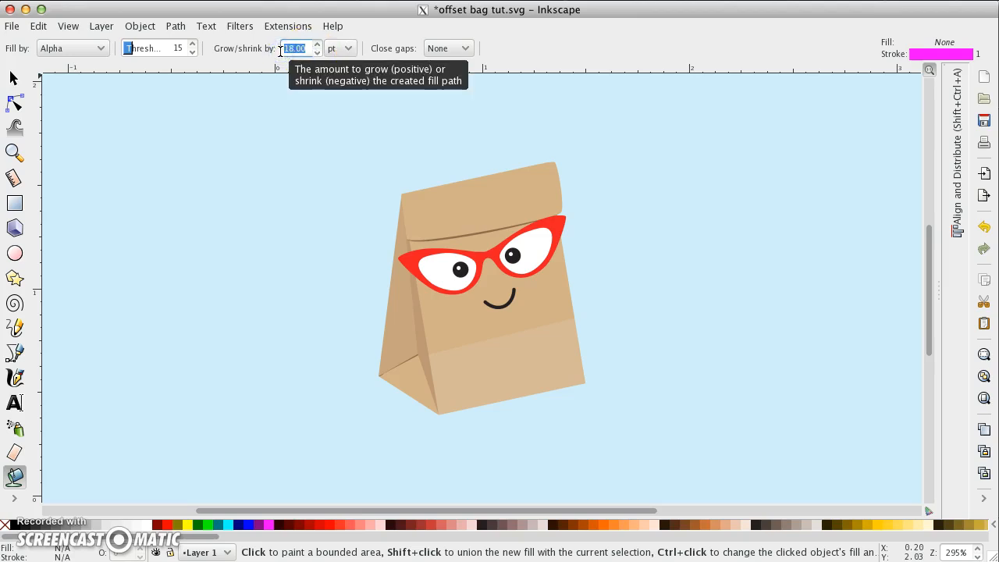
pyautogui.write('9')
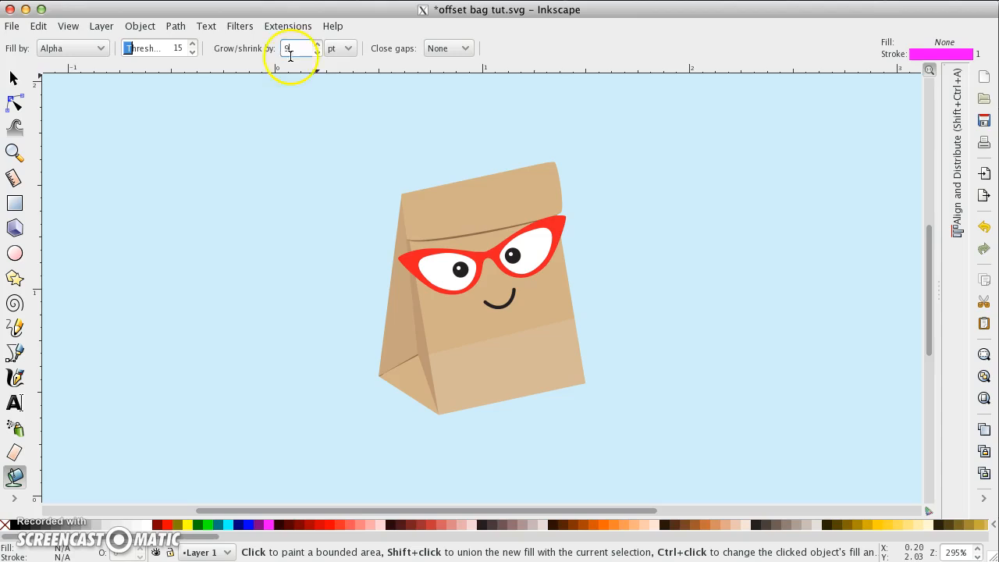
# Try a 9 pt offset outline around the bag image with the Paint Bucket and undo it.
pyautogui.click(13, 80)
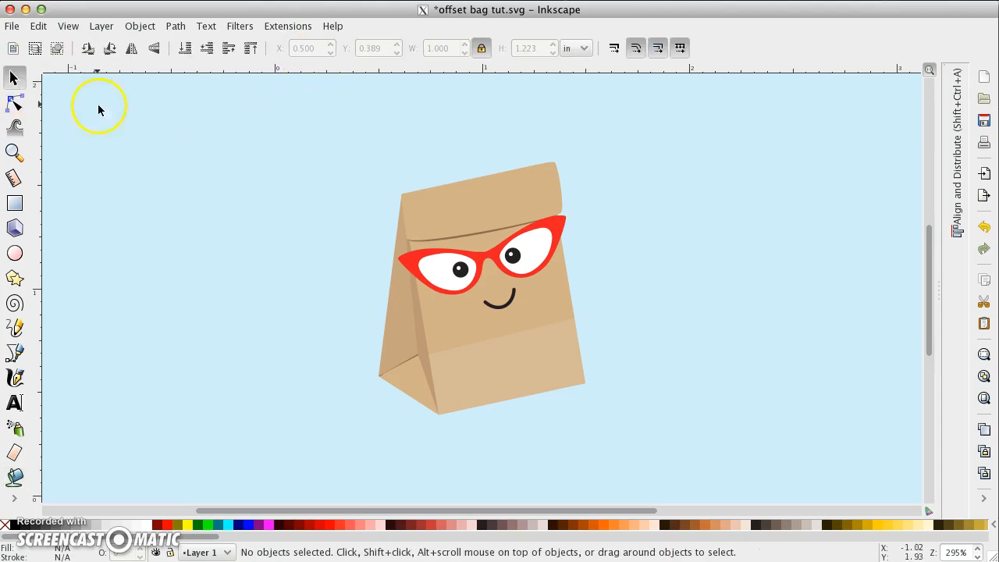
pyautogui.click(504, 229)
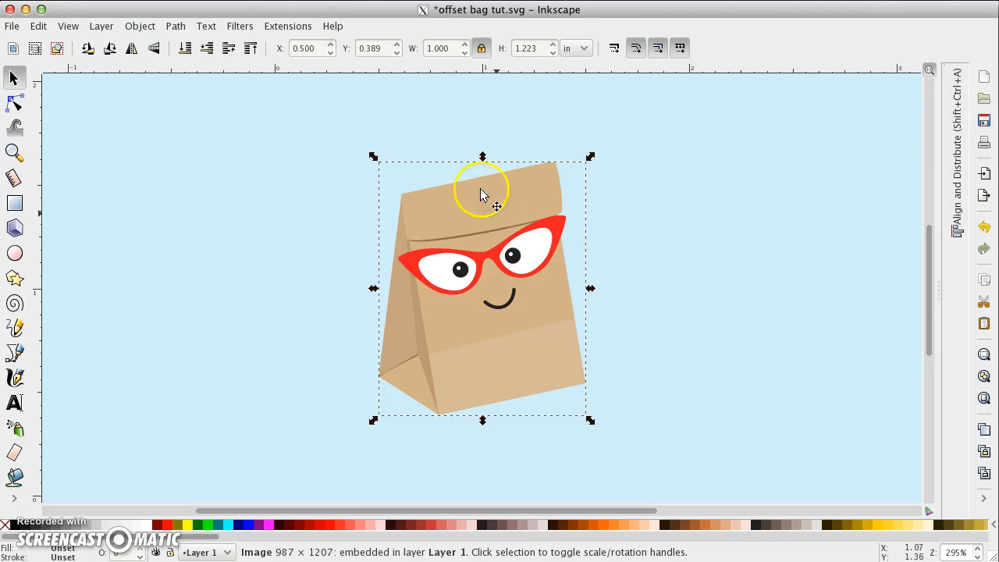
pyautogui.click(470, 112)
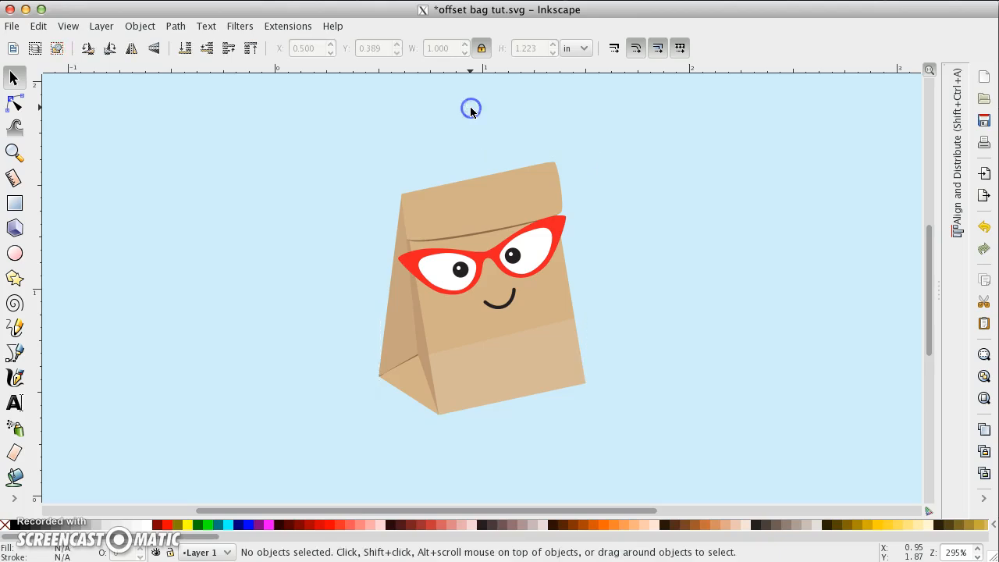
pyautogui.click(14, 477)
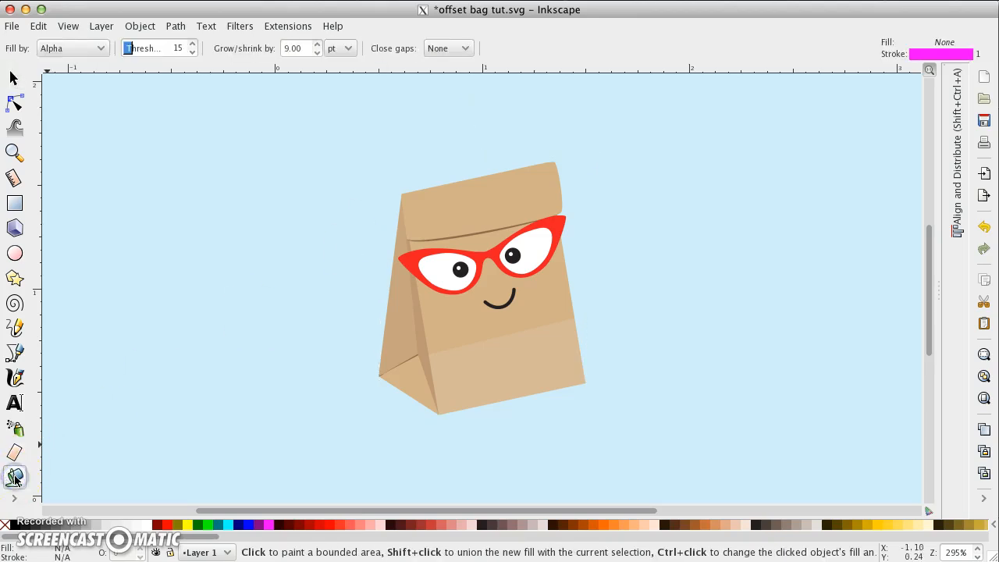
pyautogui.click(444, 186)
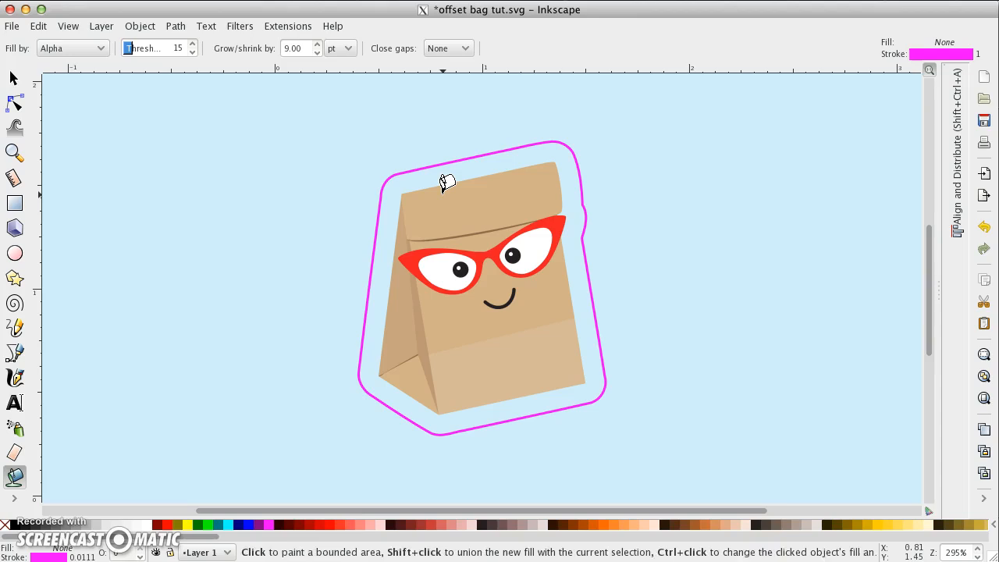
pyautogui.click(445, 174)
pyautogui.hotkey('ctrl', 'z')
# Try a 6 pt offset outline around the bag image with the Paint Bucket and undo it.
pyautogui.click(305, 50)
pyautogui.moveTo(305, 50); pyautogui.dragTo(281, 48)
pyautogui.write('6')
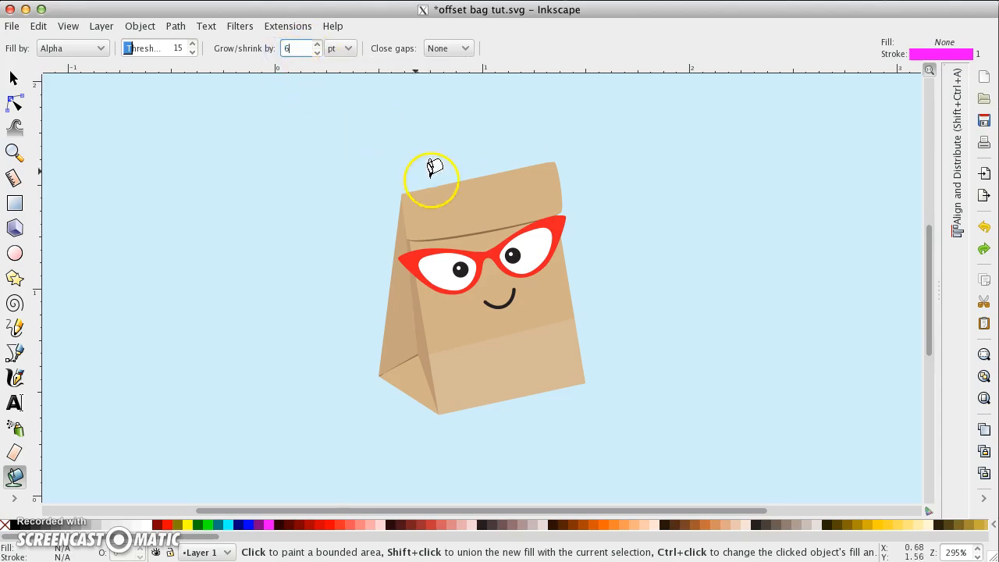
pyautogui.click(447, 196)
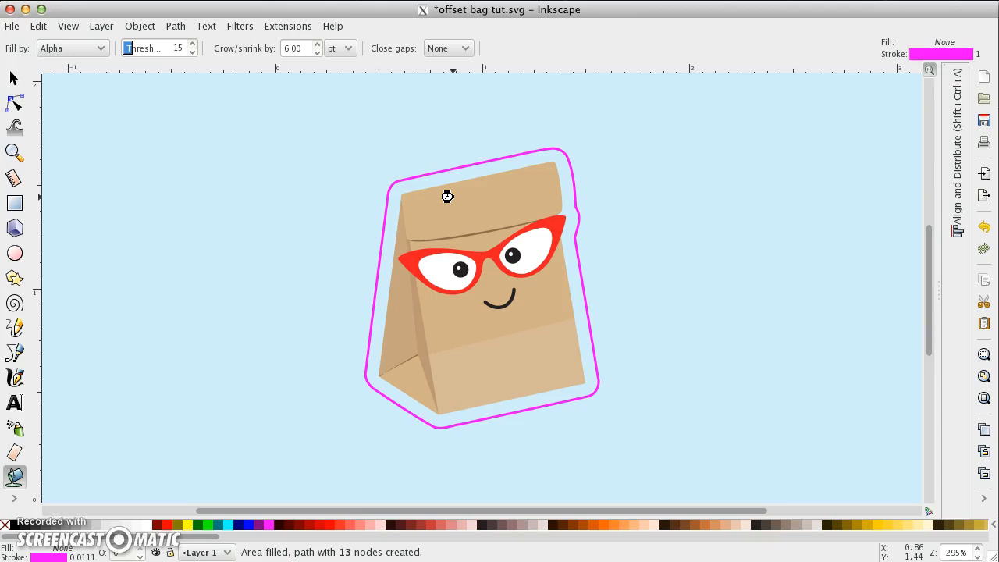
pyautogui.hotkey('ctrl', 'z')
# Try a 12 pt offset outline around the bag image with the Paint Bucket and undo it.
pyautogui.moveTo(305, 50); pyautogui.dragTo(272, 48)
pyautogui.write('12')
pyautogui.click(484, 209)
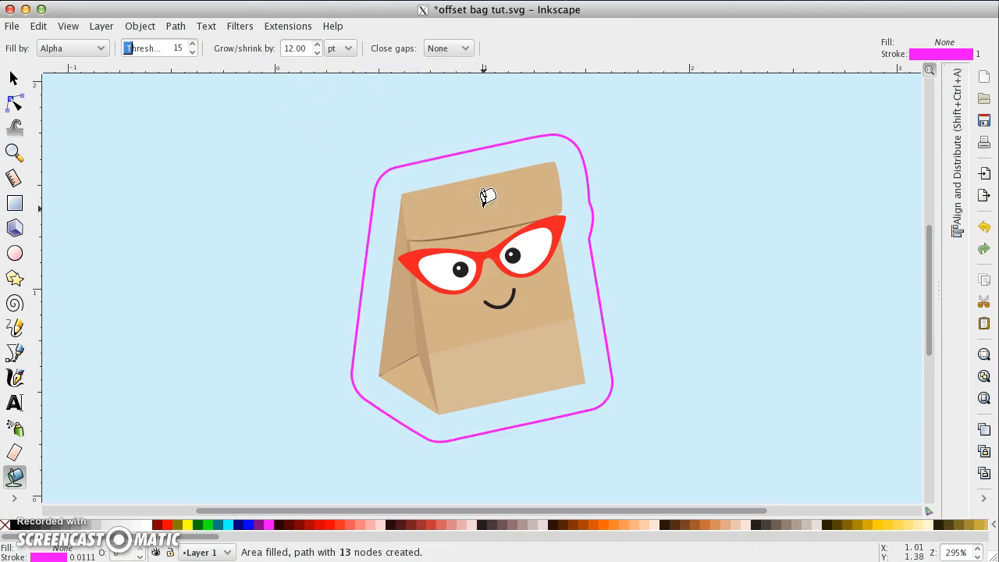
pyautogui.hotkey('ctrl', 'z')
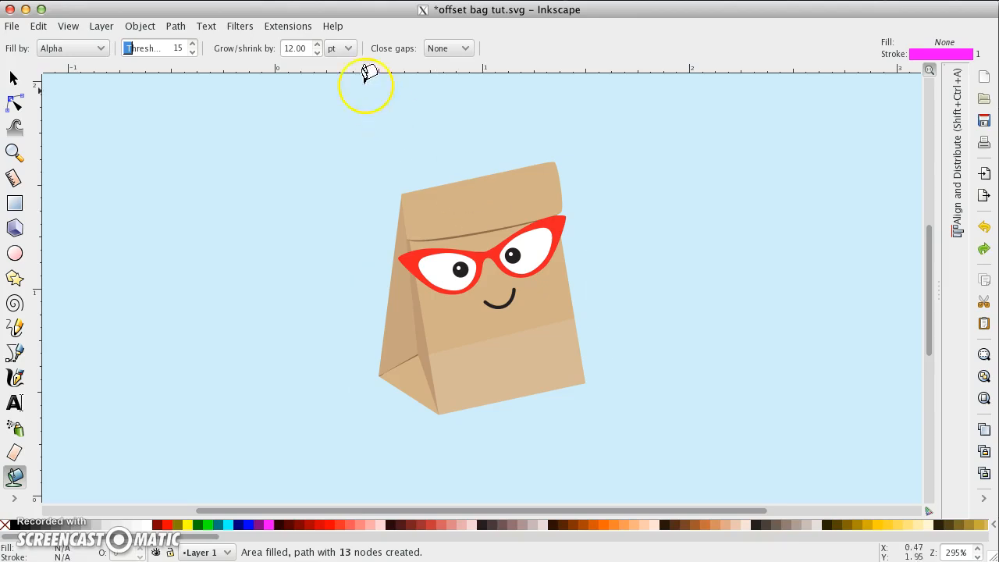
# Create an offset outline around the bag image with the Paint Bucket, growing the path by 10 pt.
pyautogui.moveTo(306, 50); pyautogui.dragTo(276, 50)
pyautogui.write('10')
pyautogui.click(443, 193)
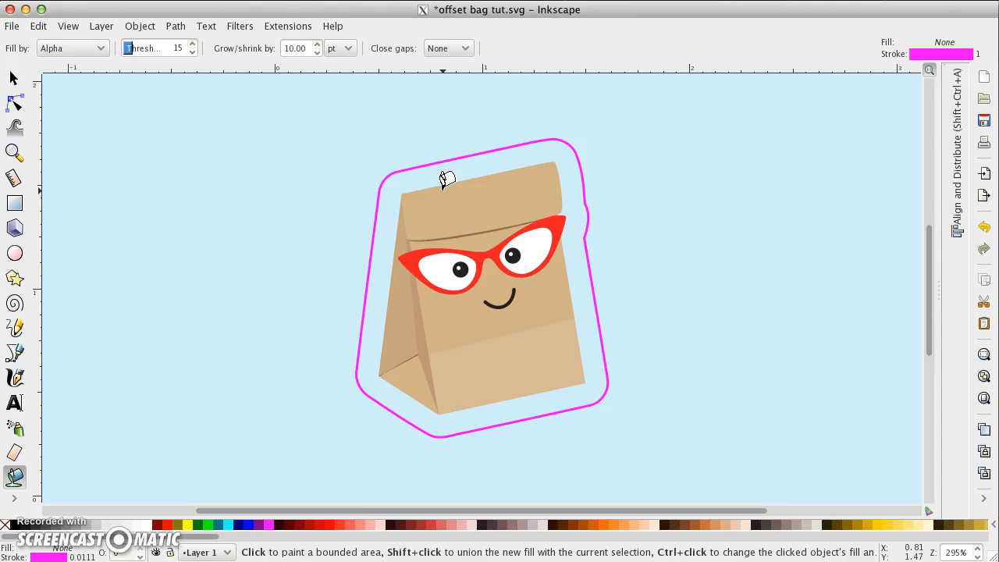
# Fill the offset path with white and no stroke, and lower it to the bottom behind the bag image.
pyautogui.click(15, 80)
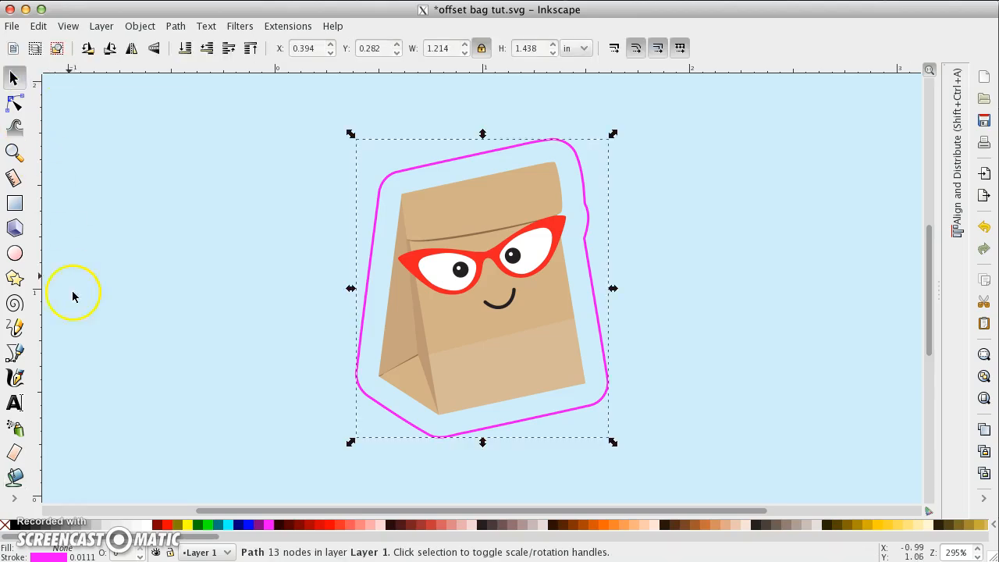
pyautogui.click(146, 531)
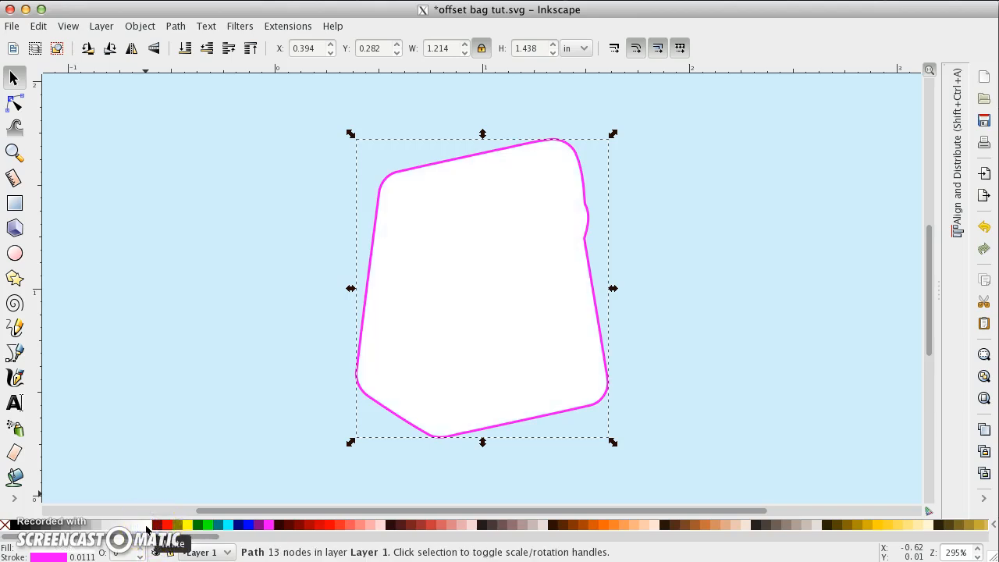
pyautogui.keyDown('shift'); pyautogui.click(7, 529); pyautogui.keyUp('shift')
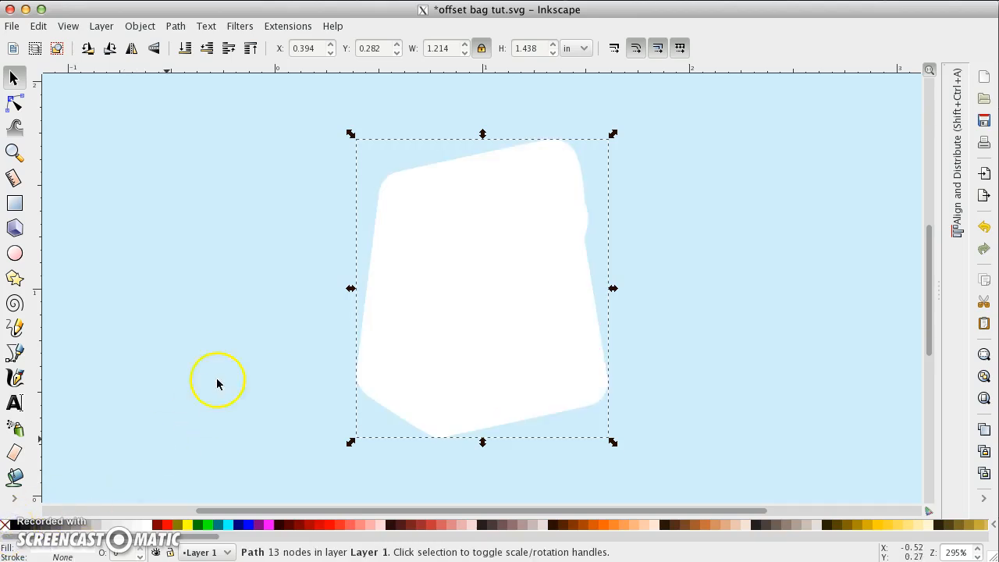
pyautogui.click(185, 49)
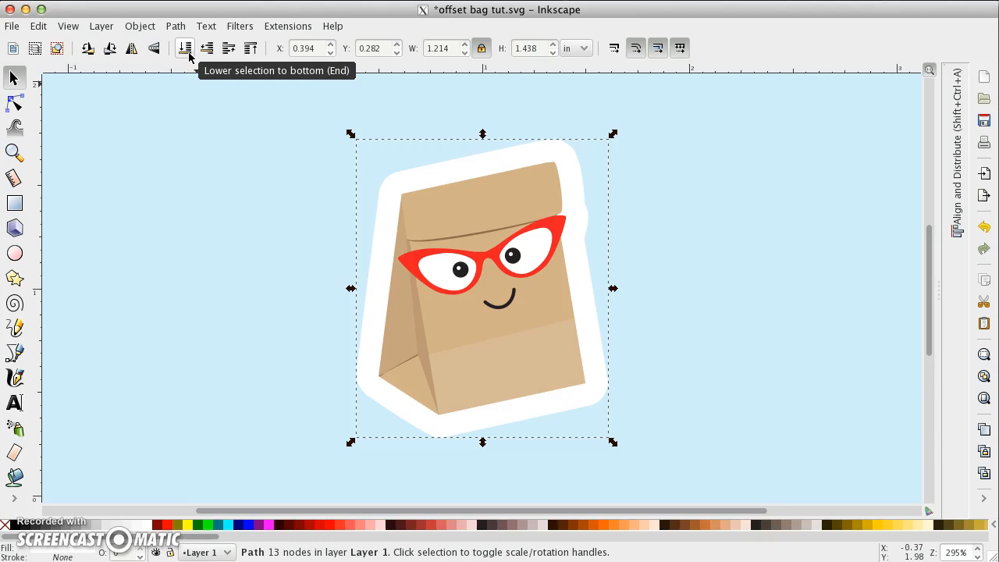
# Export the area of the selected offset path at 200 dpi as sample.png in the Documents folder.
pyautogui.click(12, 27)
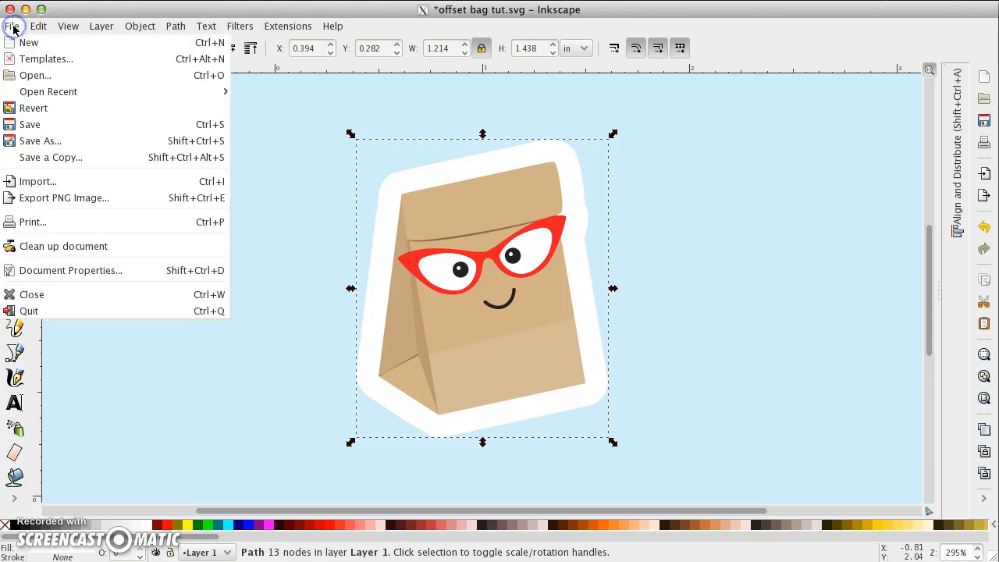
pyautogui.click(47, 201)
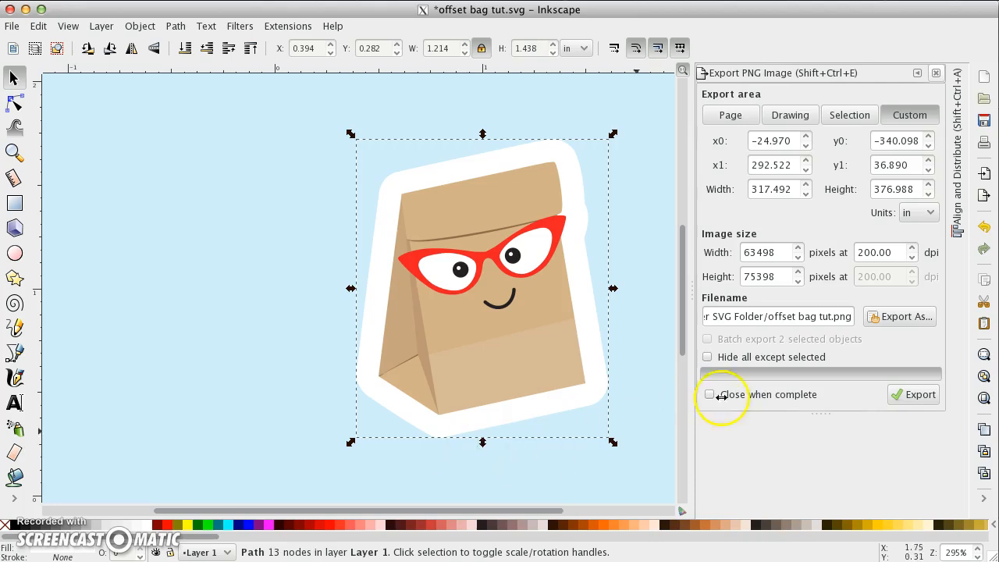
pyautogui.click(844, 119)
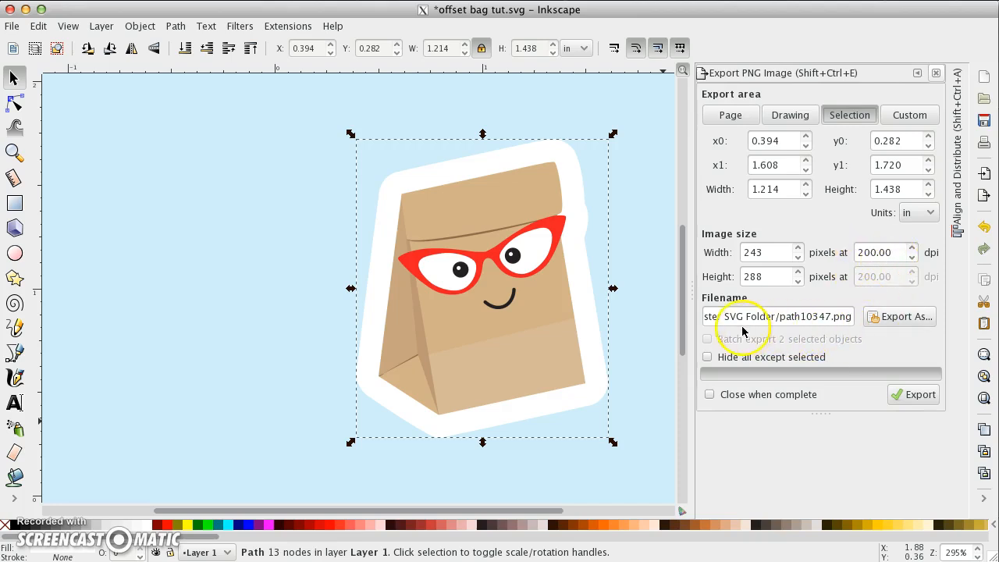
pyautogui.click(894, 320)
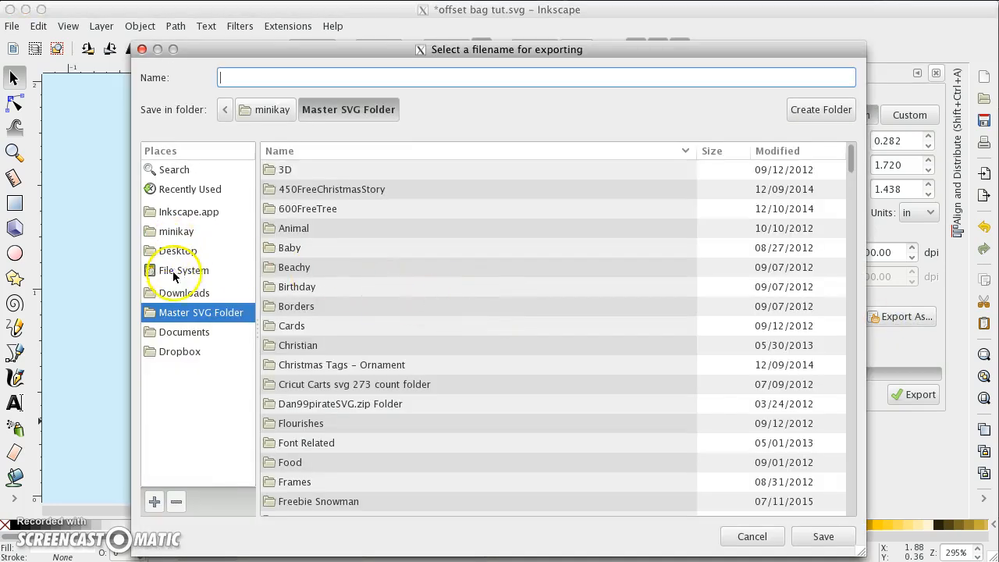
pyautogui.click(183, 332)
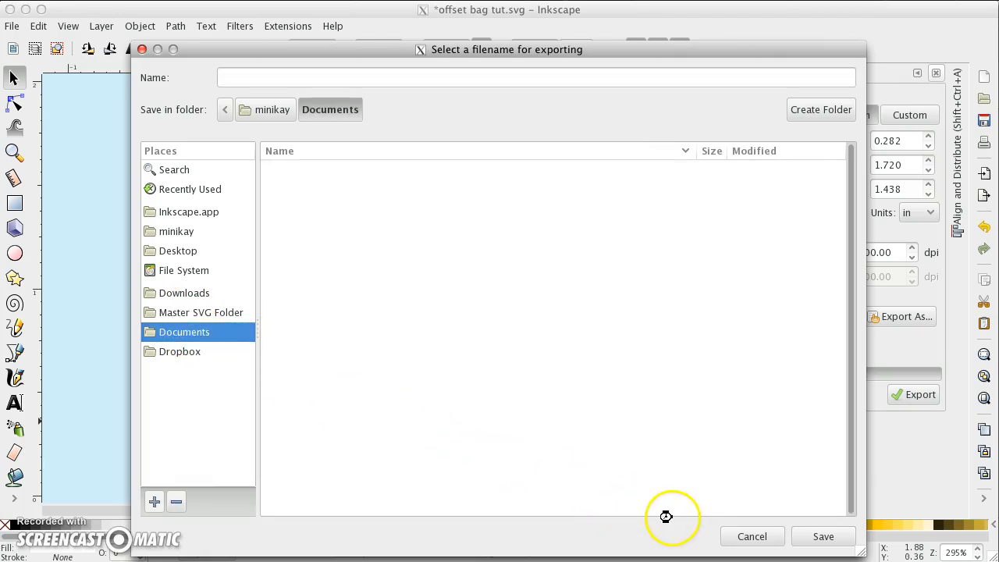
pyautogui.click(282, 78)
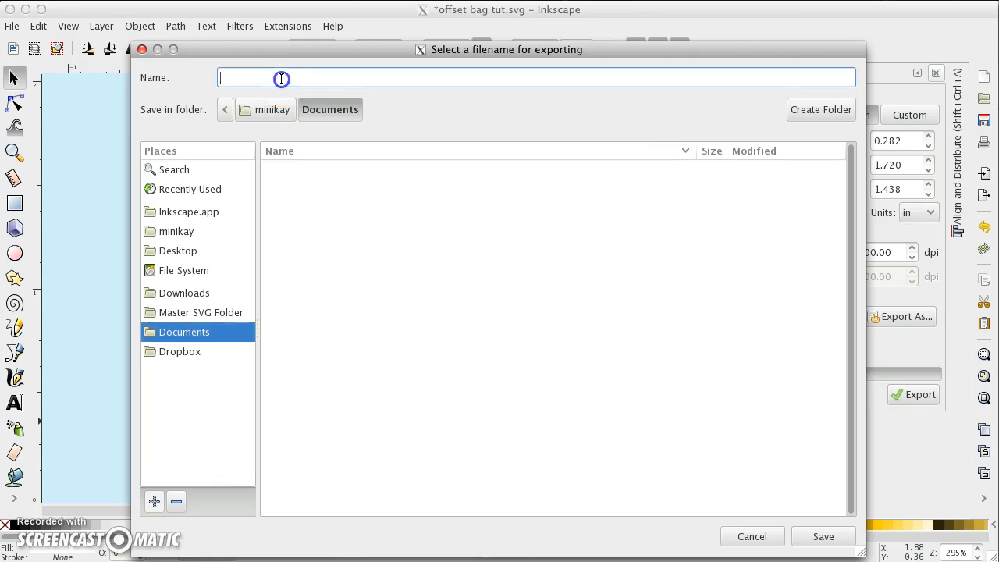
pyautogui.write('sample.png')
pyautogui.click(293, 94)
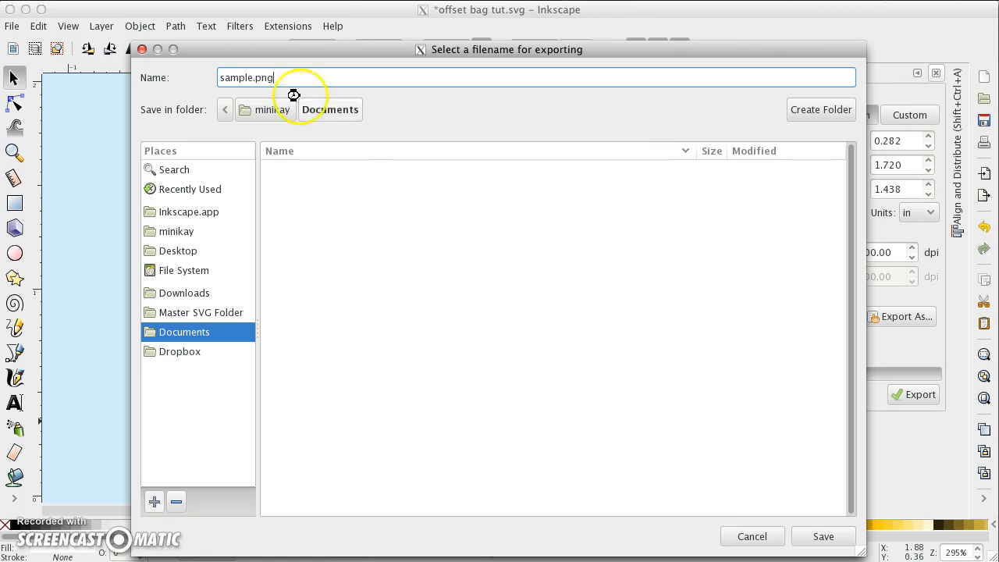
pyautogui.click(824, 536)
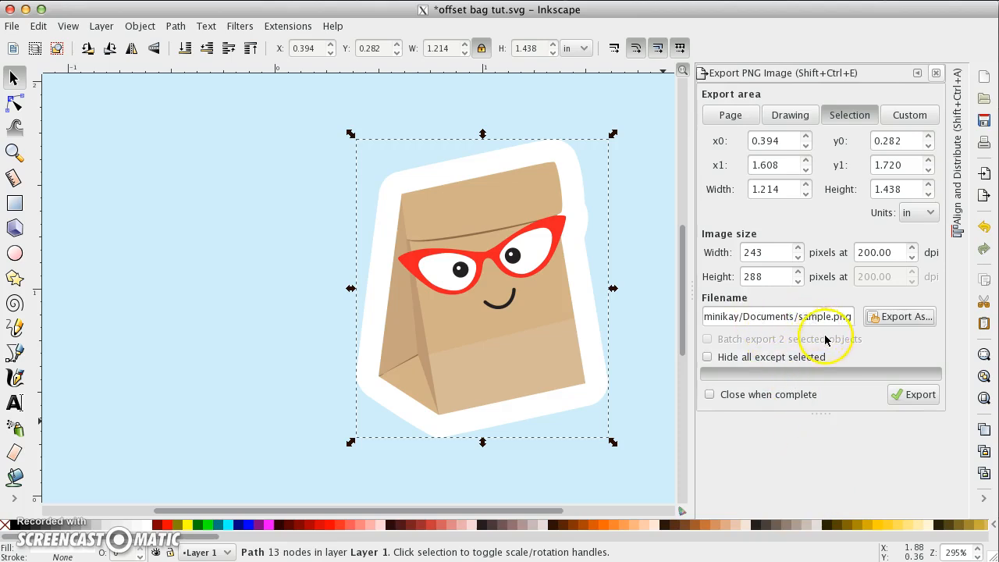
pyautogui.click(914, 395)
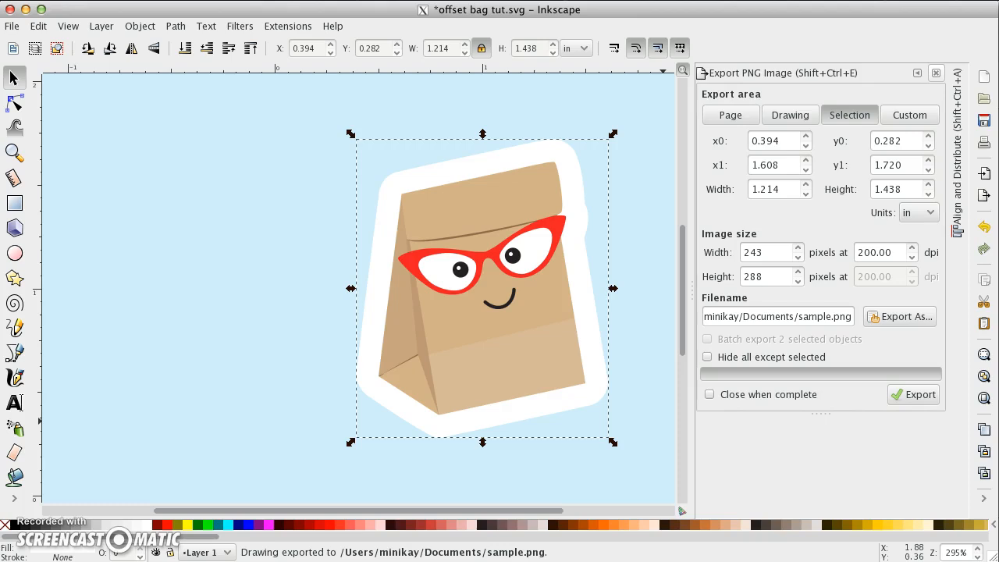
# Switch to Cricut Design Space, upload sample.png from the Documents folder, and choose Complex image as its type.
pyautogui.press('super+Tab')
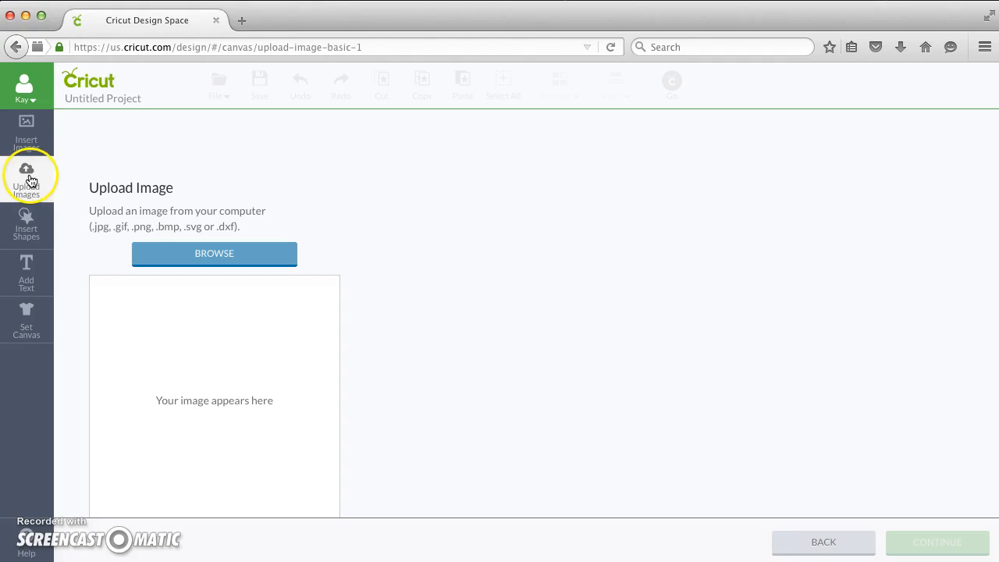
pyautogui.click(194, 252)
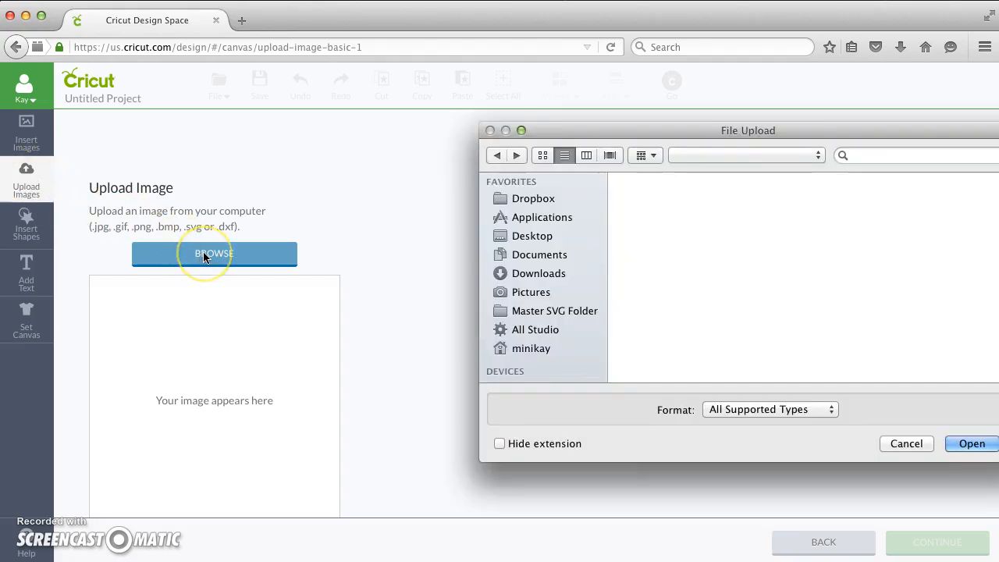
pyautogui.click(521, 256)
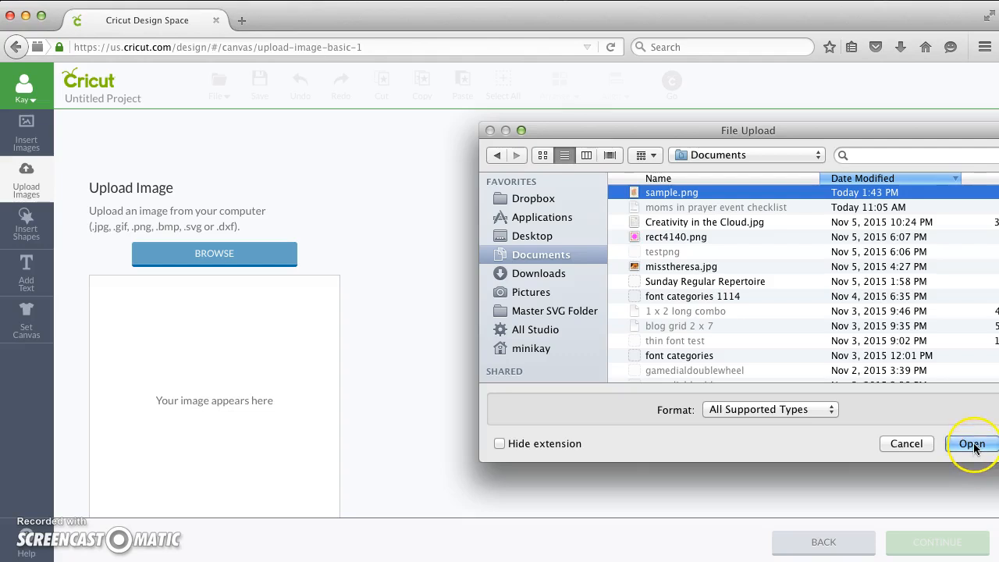
pyautogui.click(973, 445)
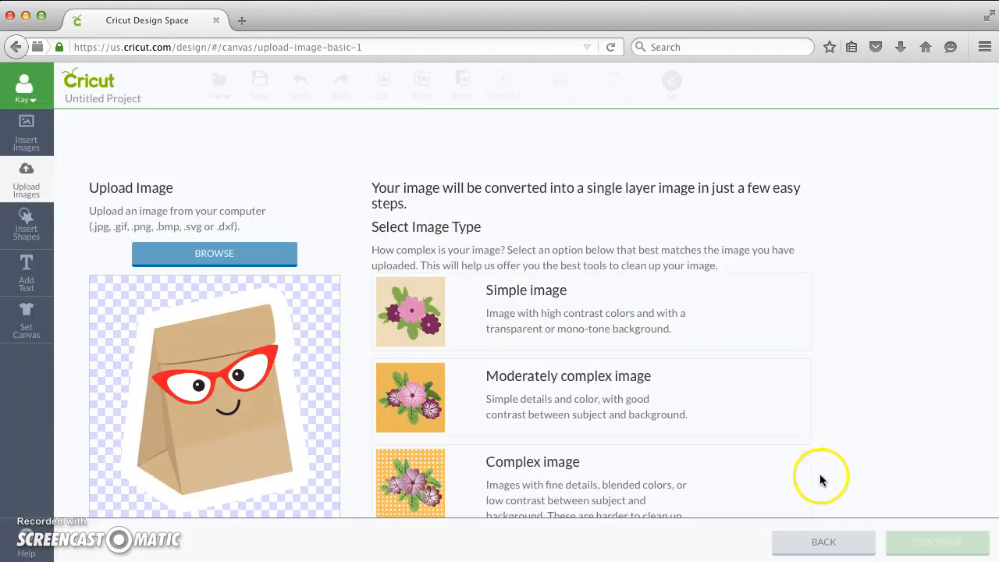
pyautogui.click(788, 465)
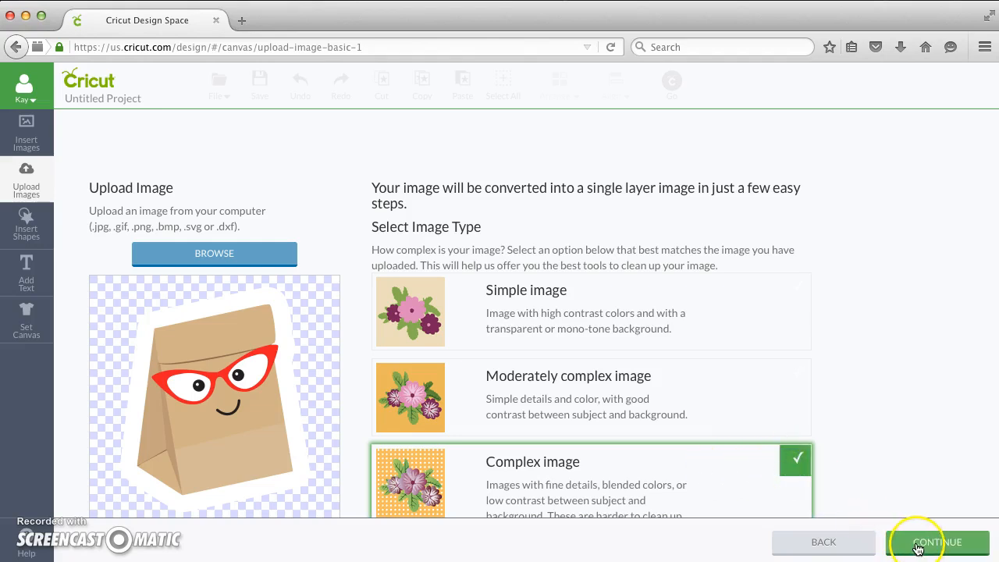
# Preview the bag's cut outline without erasing any area, and save the upload as a Print Then Cut image named sample.
pyautogui.click(918, 549)
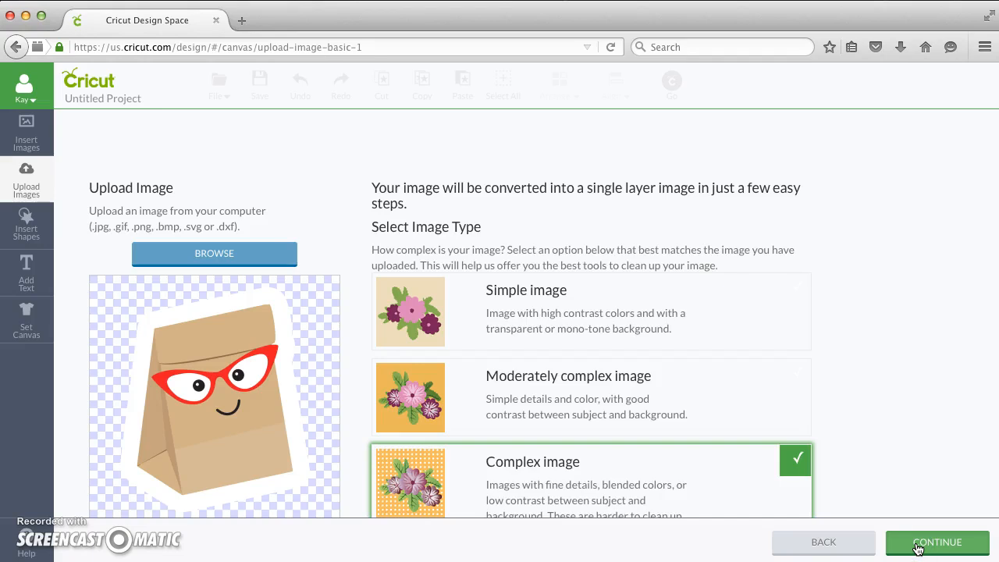
pyautogui.click(548, 542)
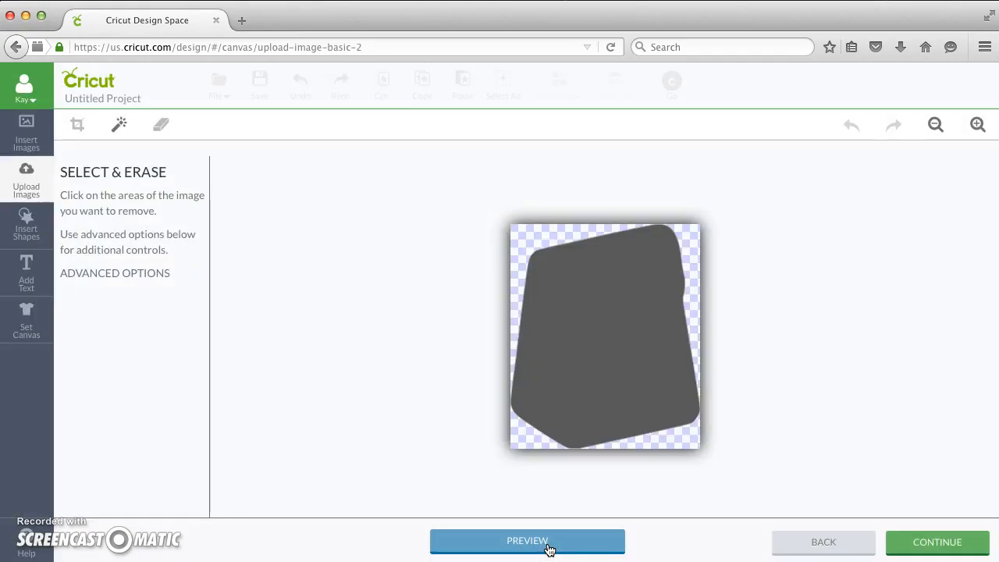
pyautogui.click(604, 547)
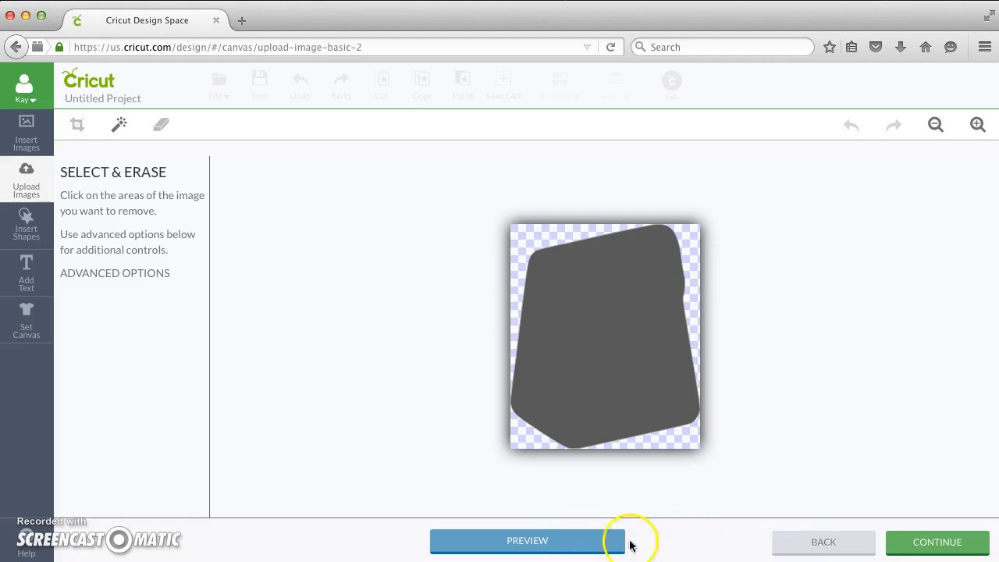
pyautogui.click(599, 546)
pyautogui.click(914, 543)
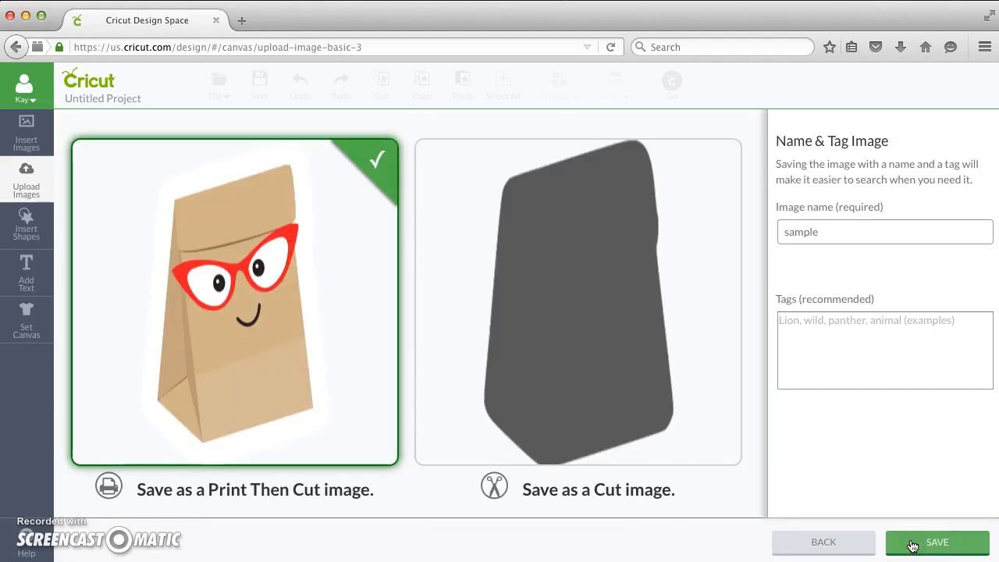
pyautogui.click(894, 545)
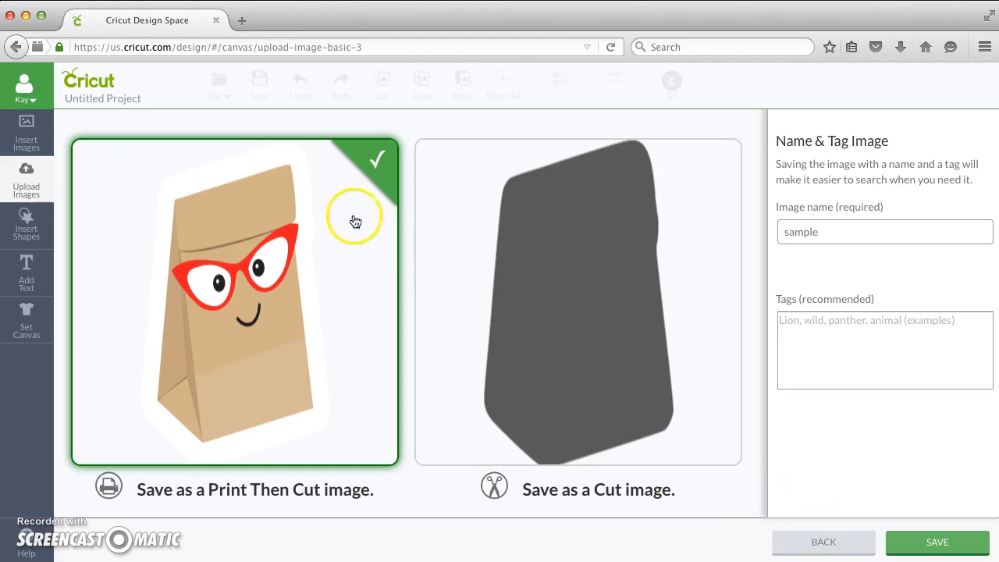
pyautogui.click(924, 544)
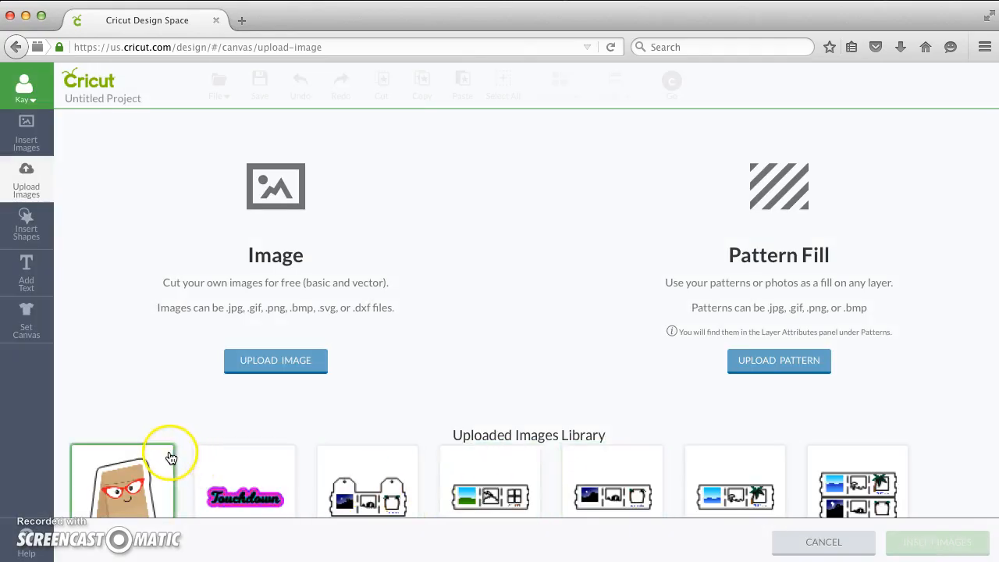
# Insert the uploaded bag image from the library onto the canvas and move it up to about X 5.67 in, Y 2.24 in.
pyautogui.click(171, 458)
pyautogui.click(952, 545)
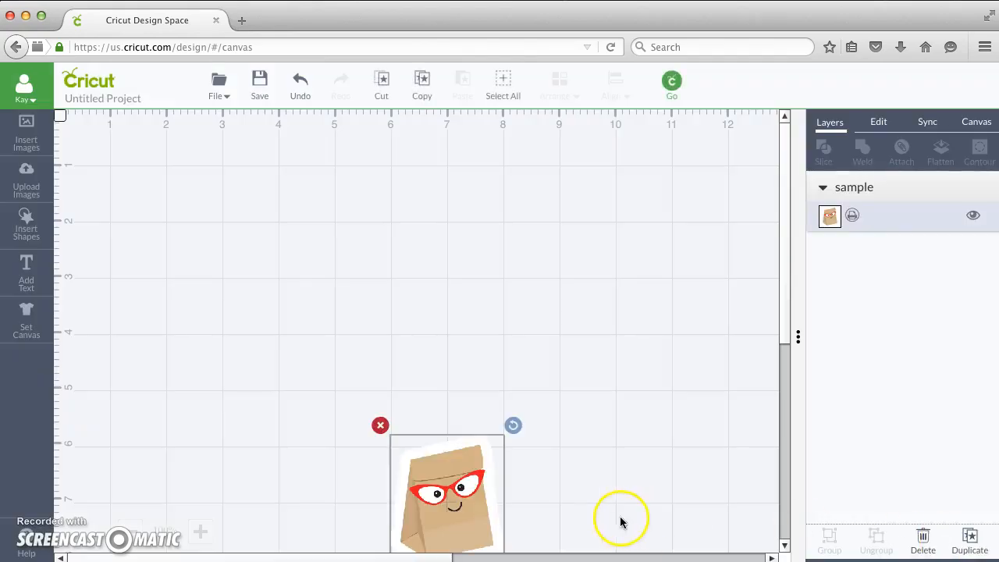
pyautogui.click(455, 502)
pyautogui.moveTo(455, 502); pyautogui.dragTo(437, 274)
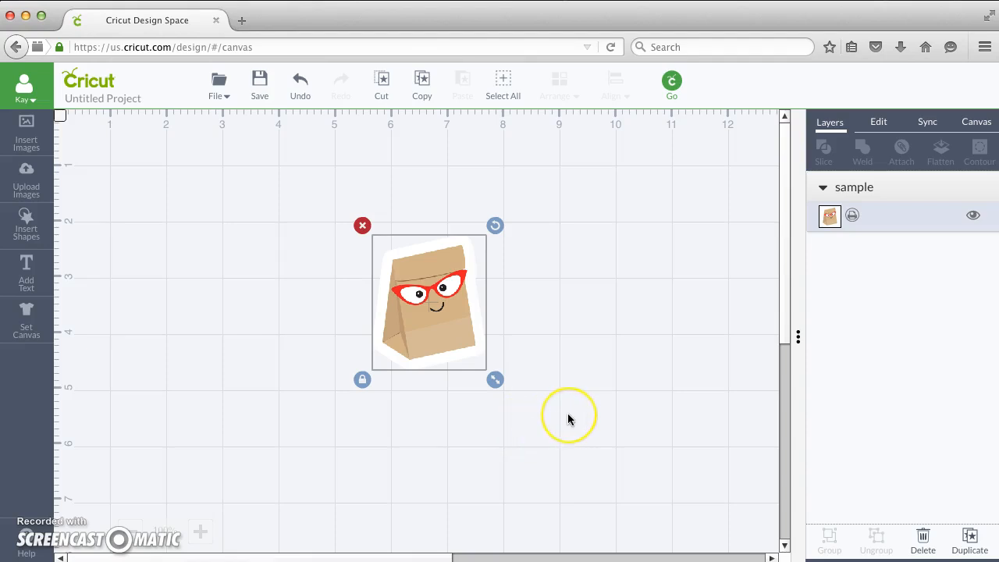
# Check the size and position of the inserted bag image, and return to its layer list.
pyautogui.click(881, 124)
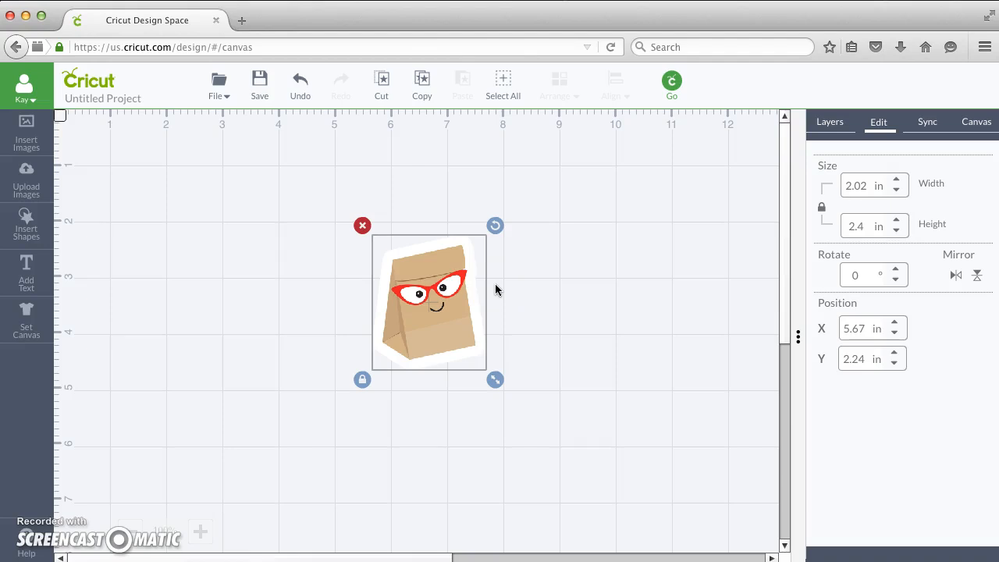
pyautogui.click(836, 125)
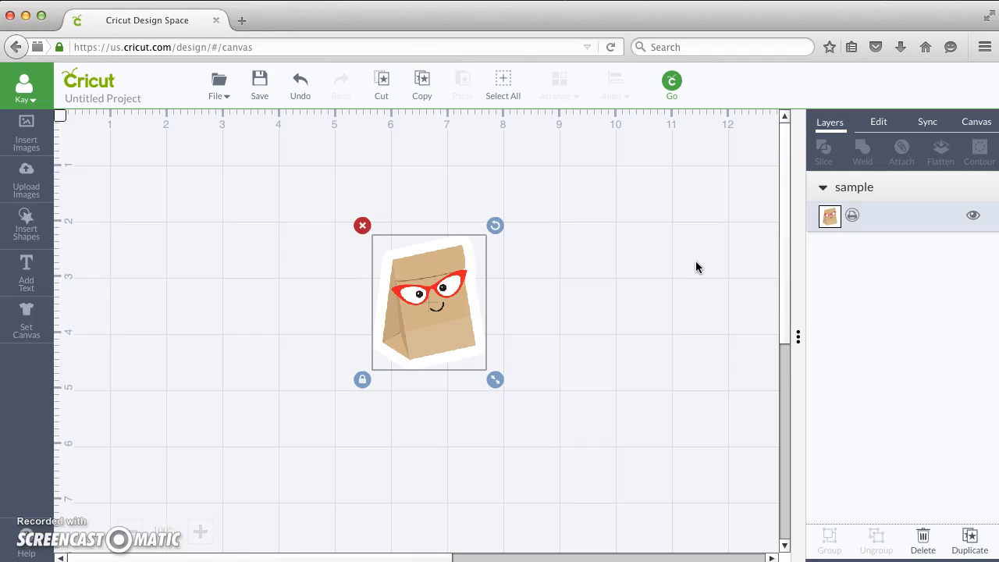
# Switch back to Inkscape and activate the Paint Bucket tool.
pyautogui.click(699, 352)
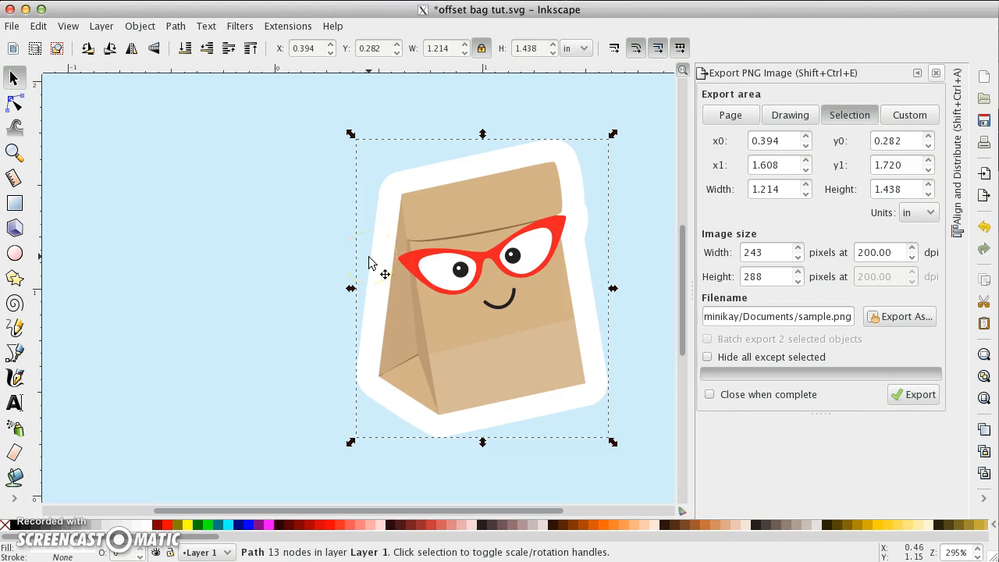
pyautogui.click(15, 478)
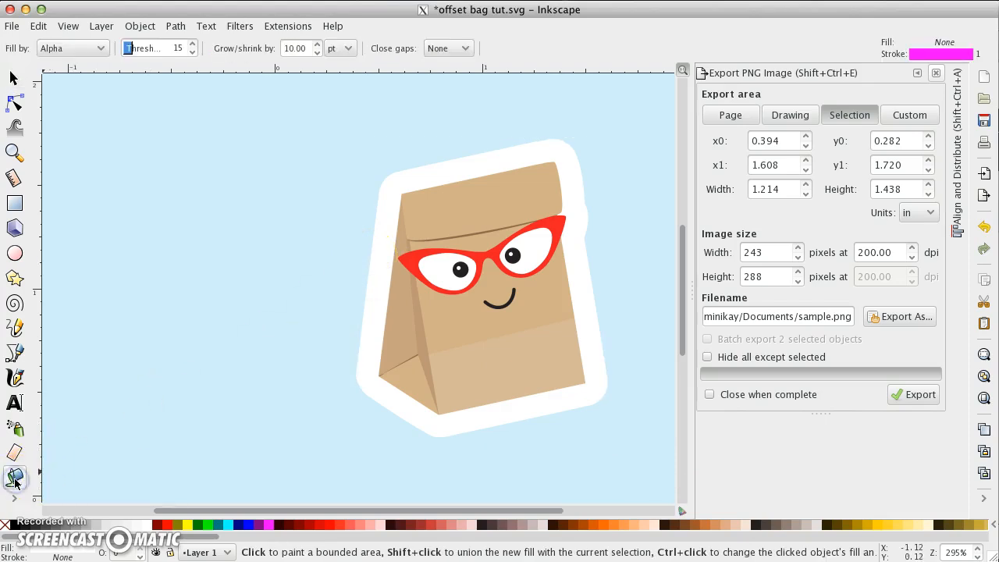